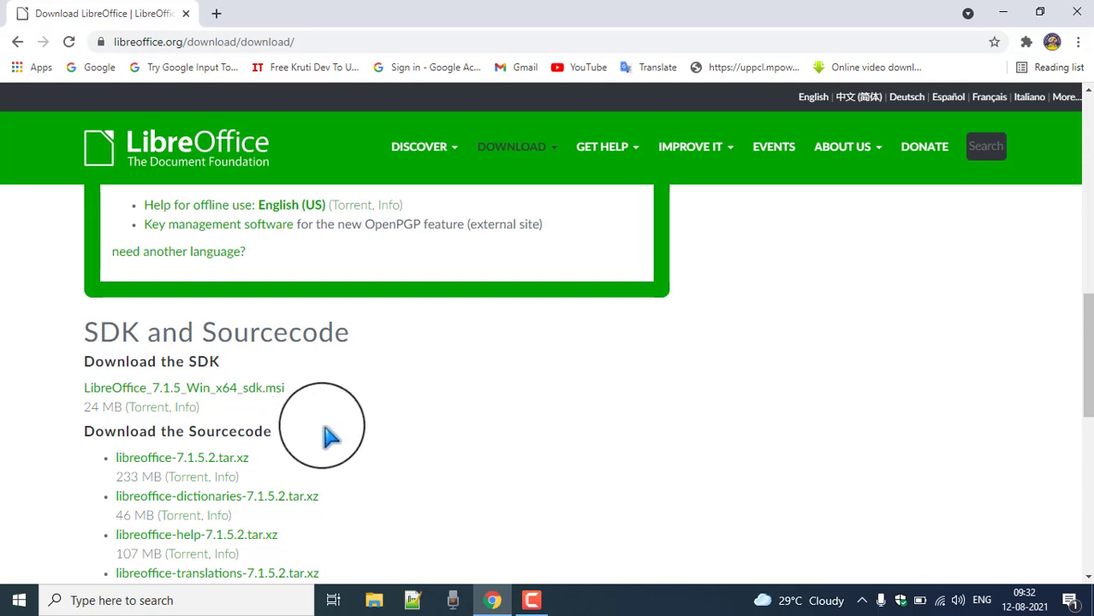
Step: Locate the downloaded LibreOffice_7.1.5_Win_x64 installer in its folder from the browser's download list
scroll(349, 423, up, 1)
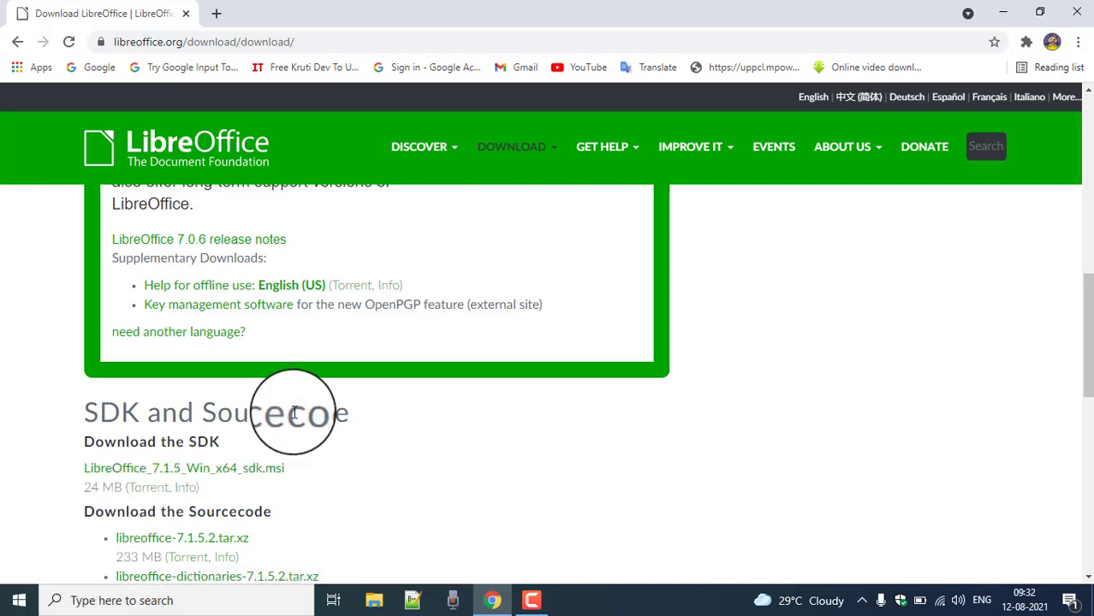
scroll(404, 349, up, 10)
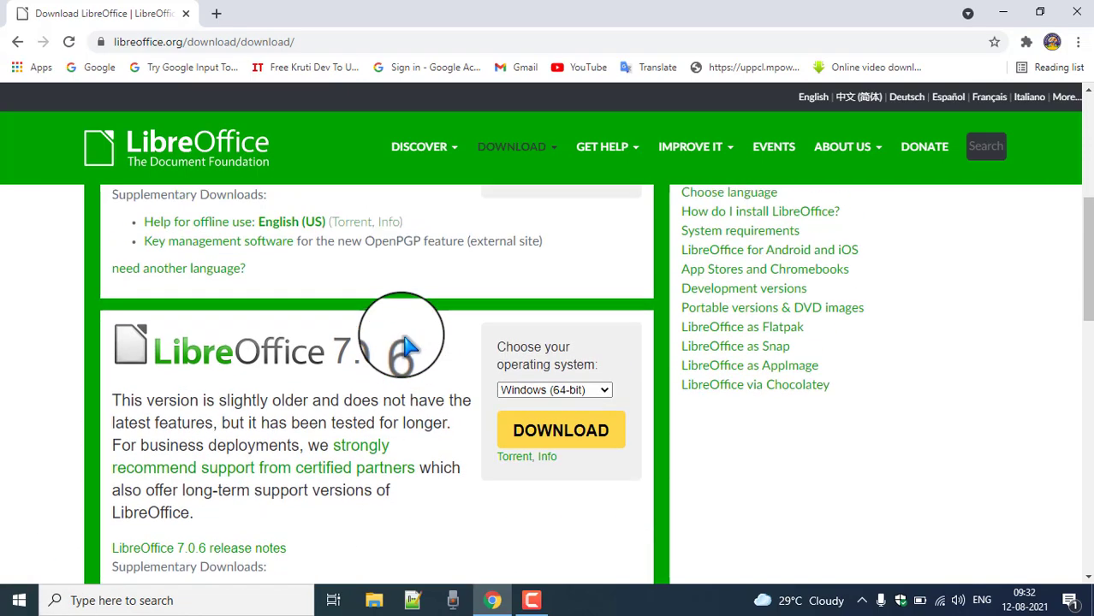
scroll(408, 347, down, 2)
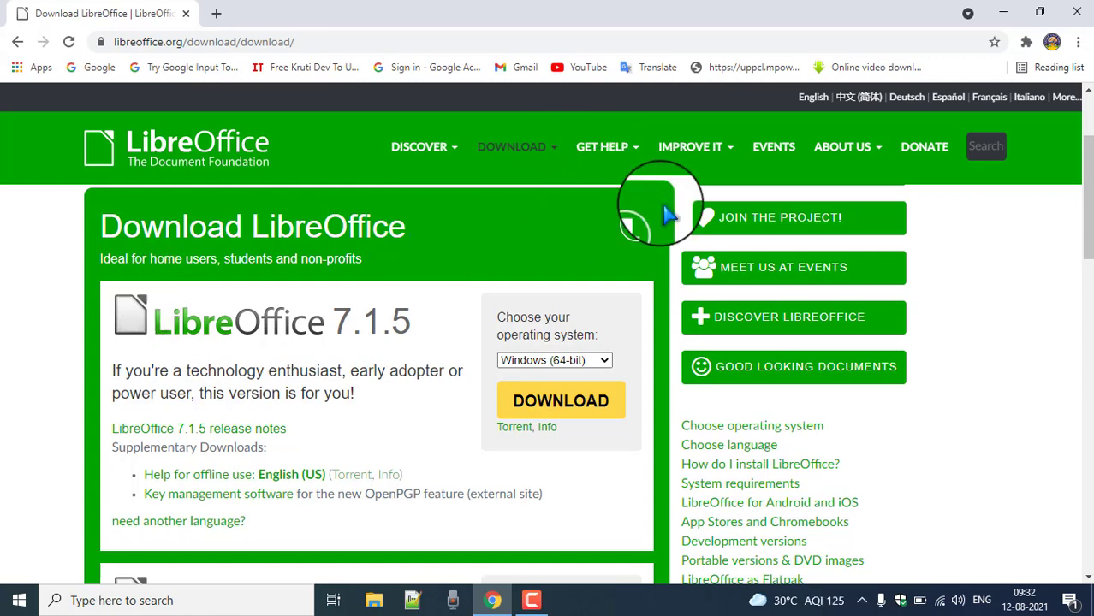
key(ctrl+j)
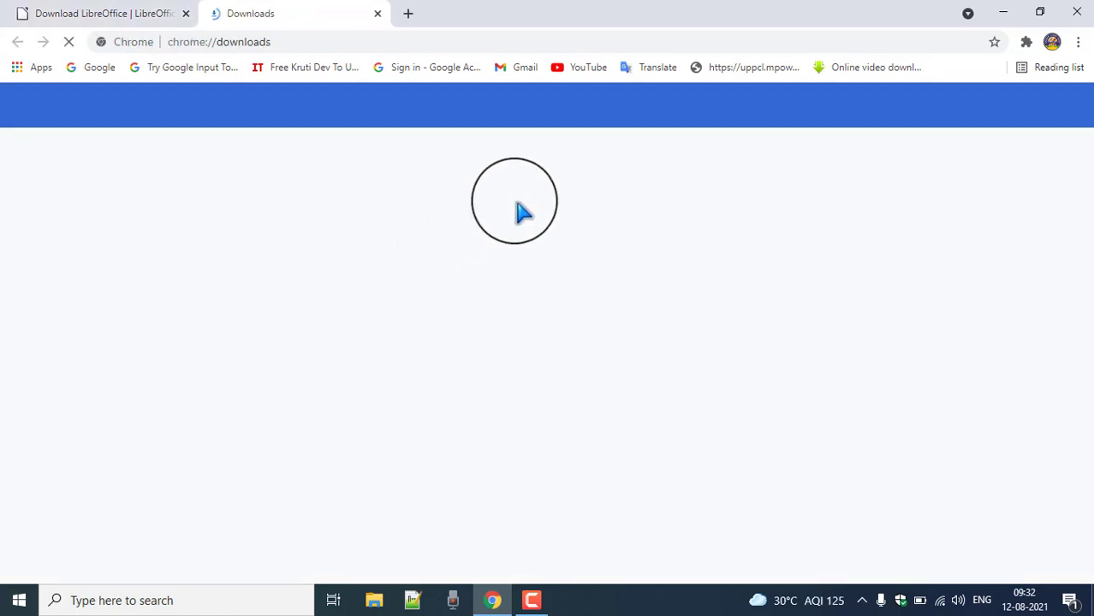
click(384, 258)
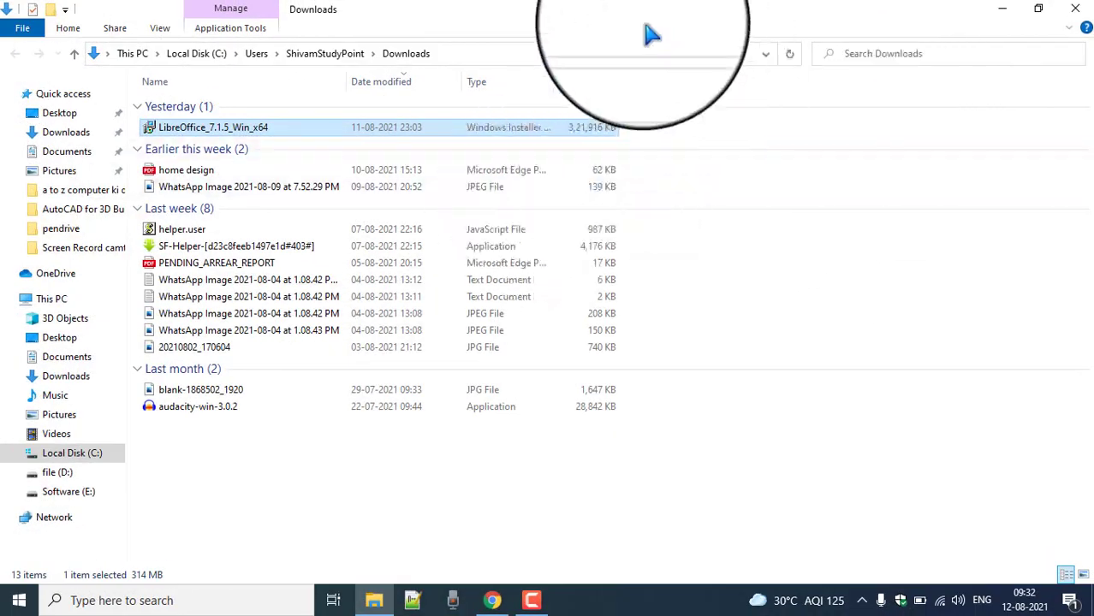
Step: Start installing the LibreOffice_7.1.5_Win_x64 package and minimise the file explorer and browser windows
double_click(315, 128)
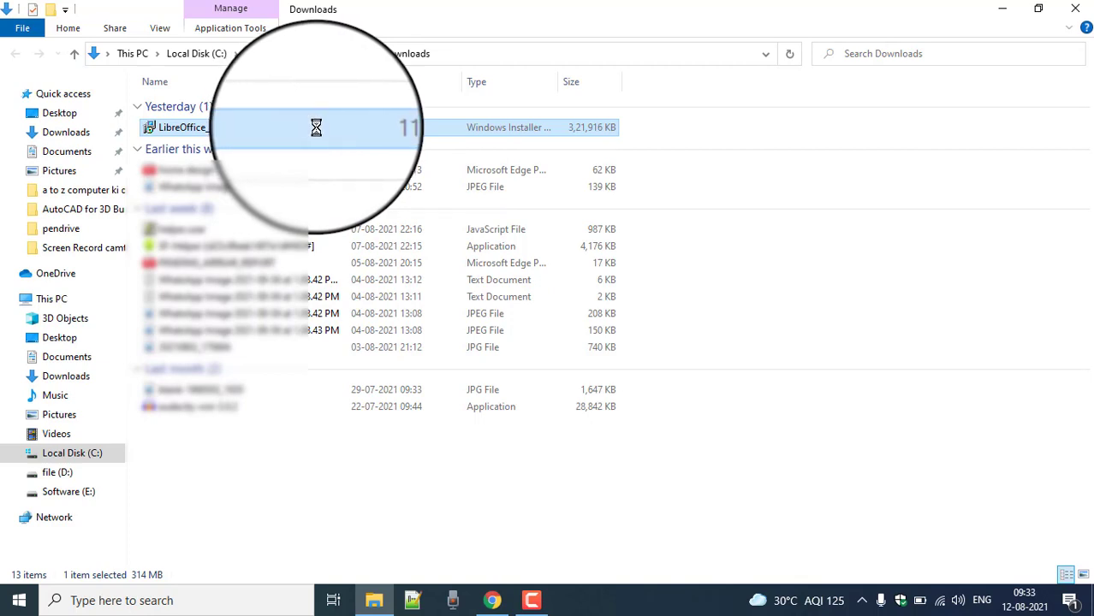
right_click(316, 127)
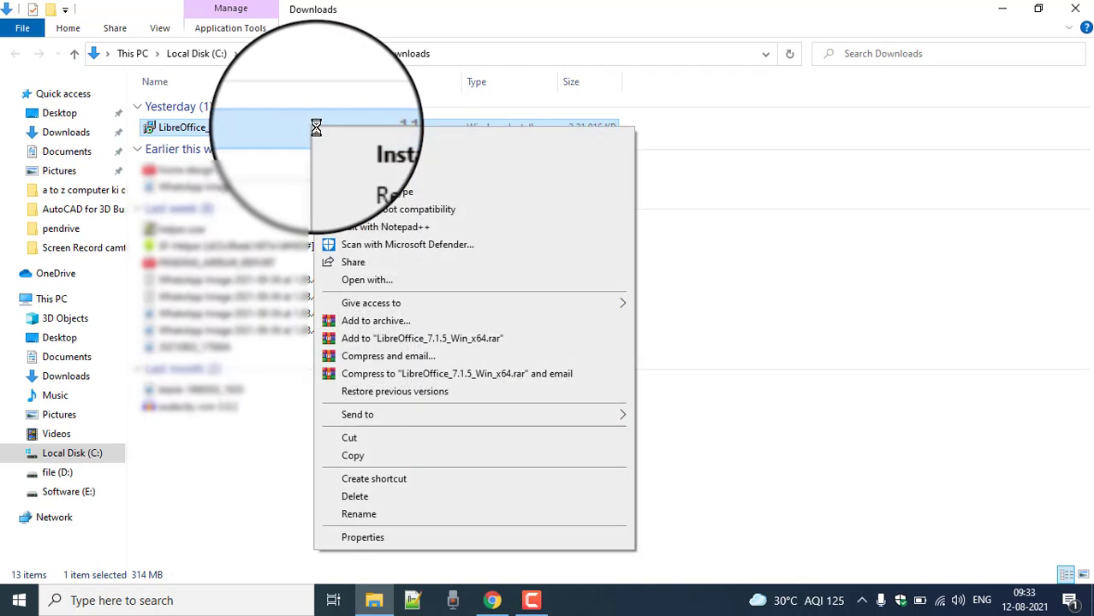
click(389, 142)
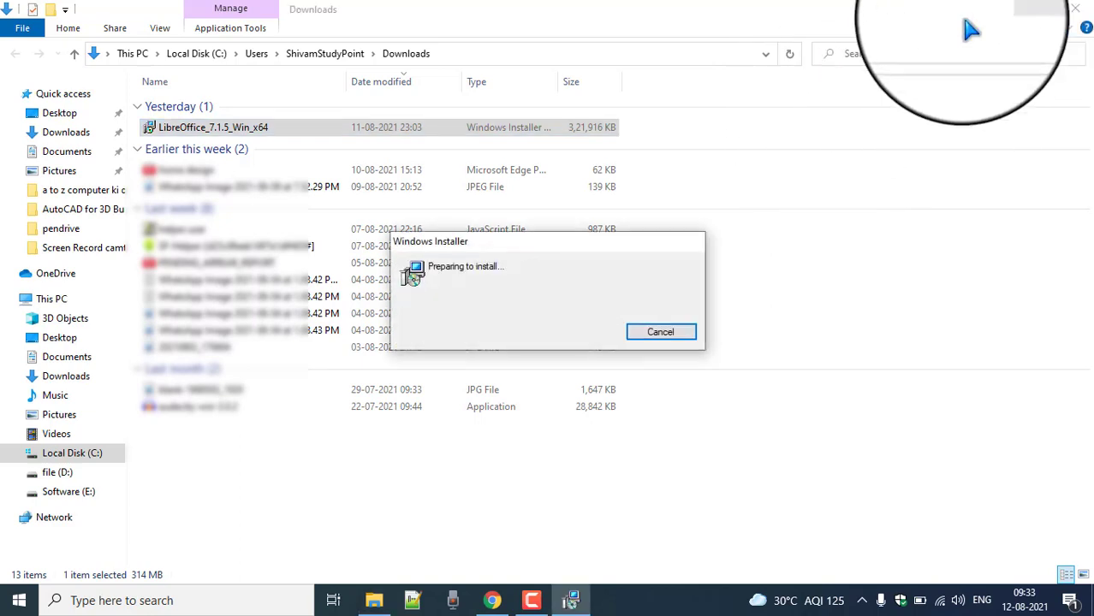
click(1003, 17)
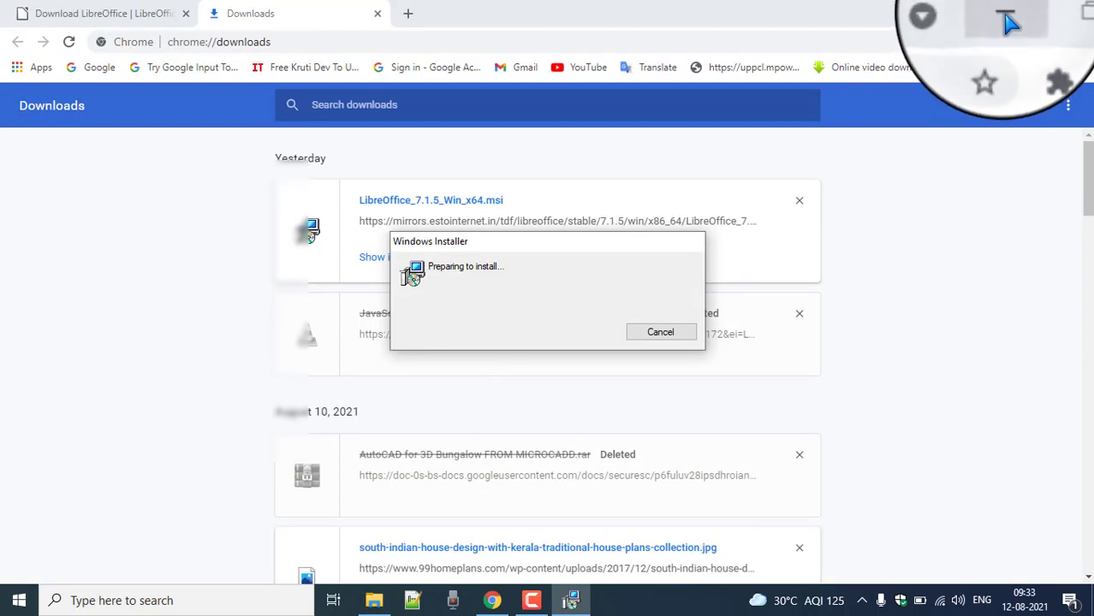
click(1008, 21)
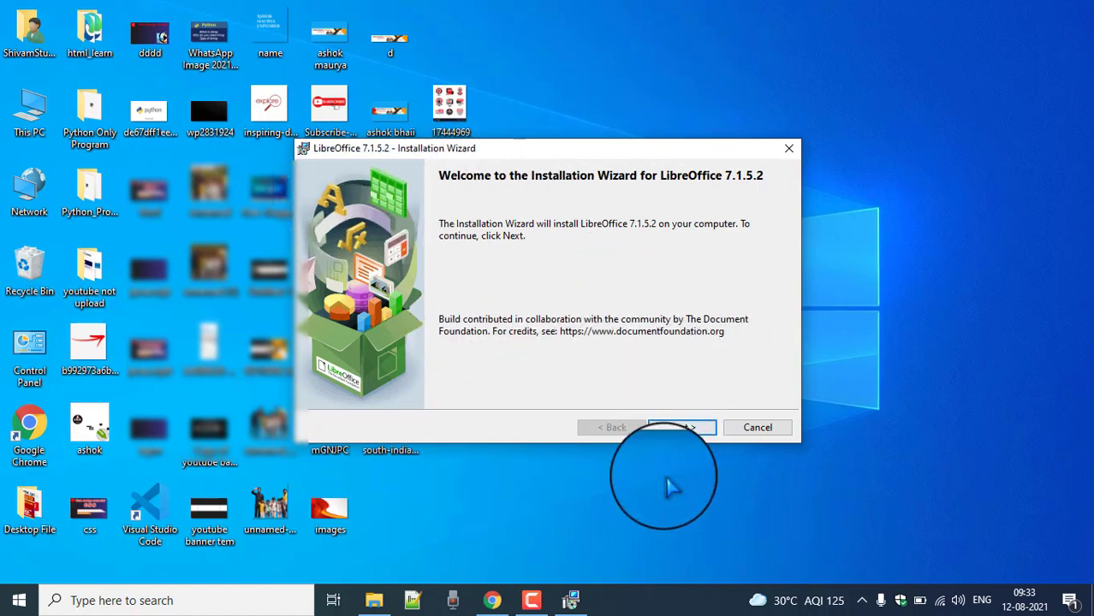
Step: Install LibreOffice 7.1.5.2 with the Typical setup type, a desktop shortcut and loading during system start-up enabled
click(676, 428)
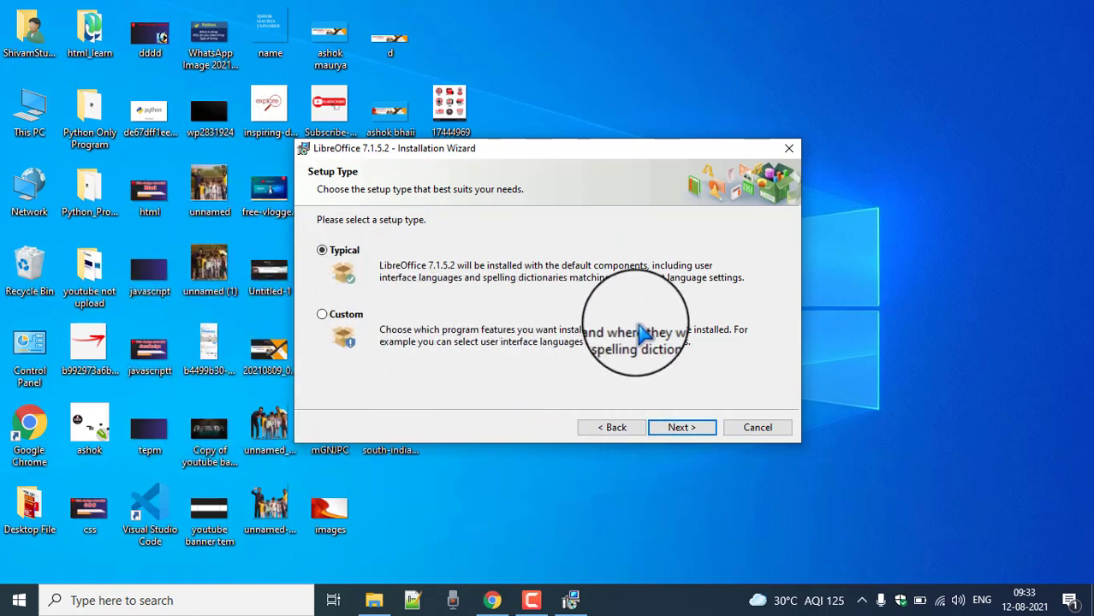
click(695, 430)
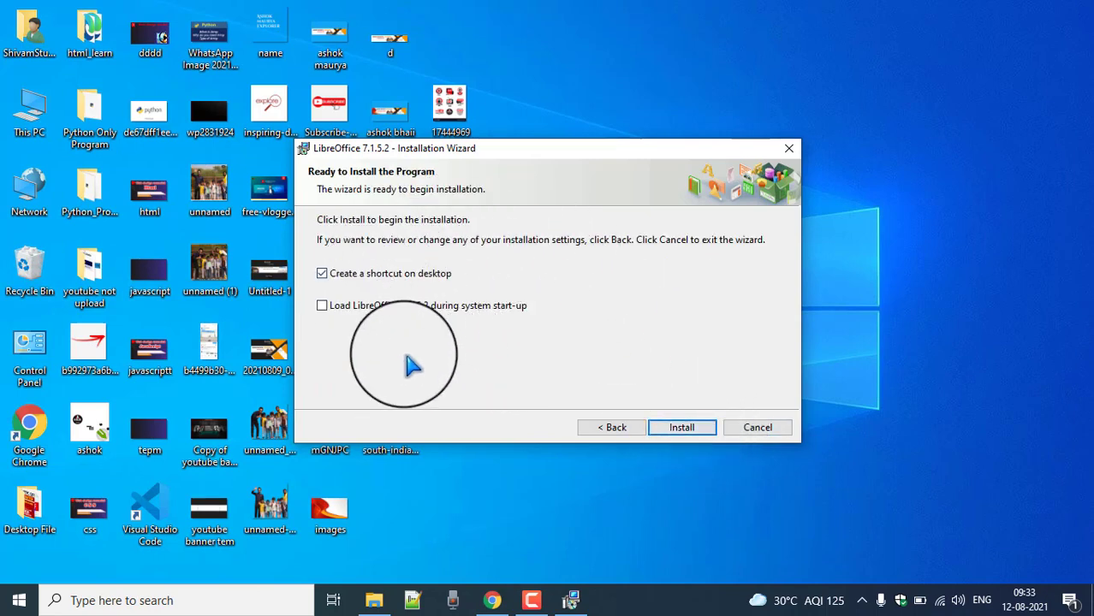
click(323, 309)
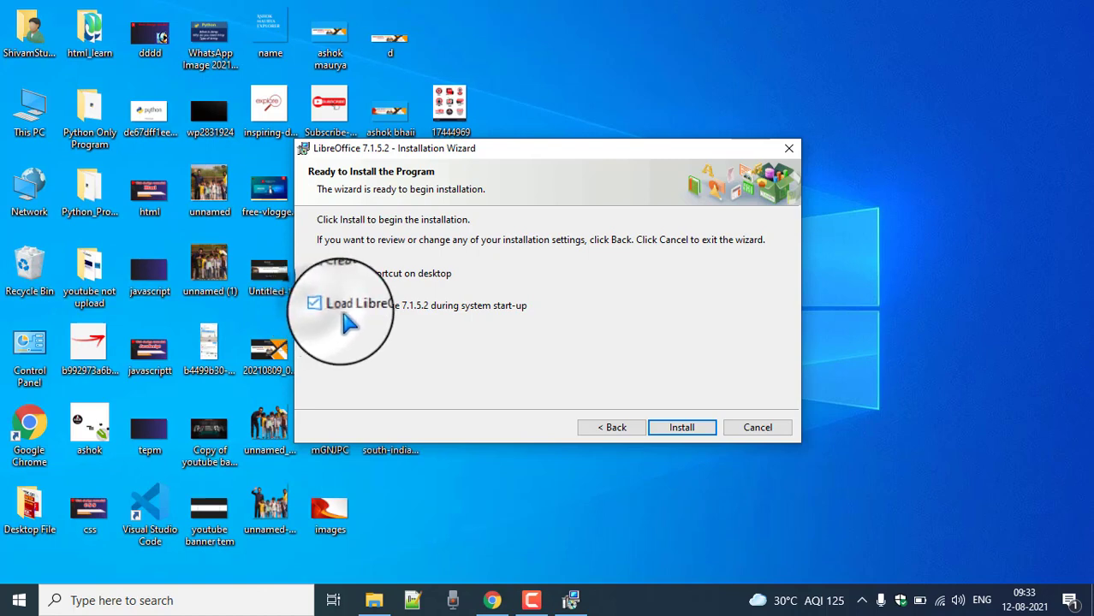
click(690, 428)
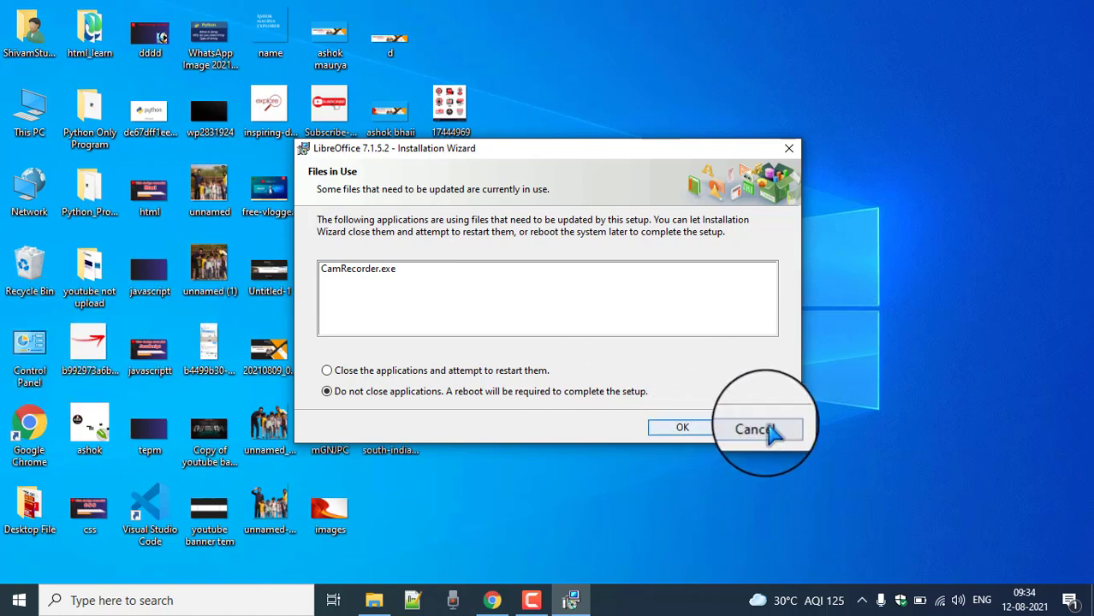
Step: Continue the setup without closing running applications, finish the wizard and decline the immediate system restart
click(687, 426)
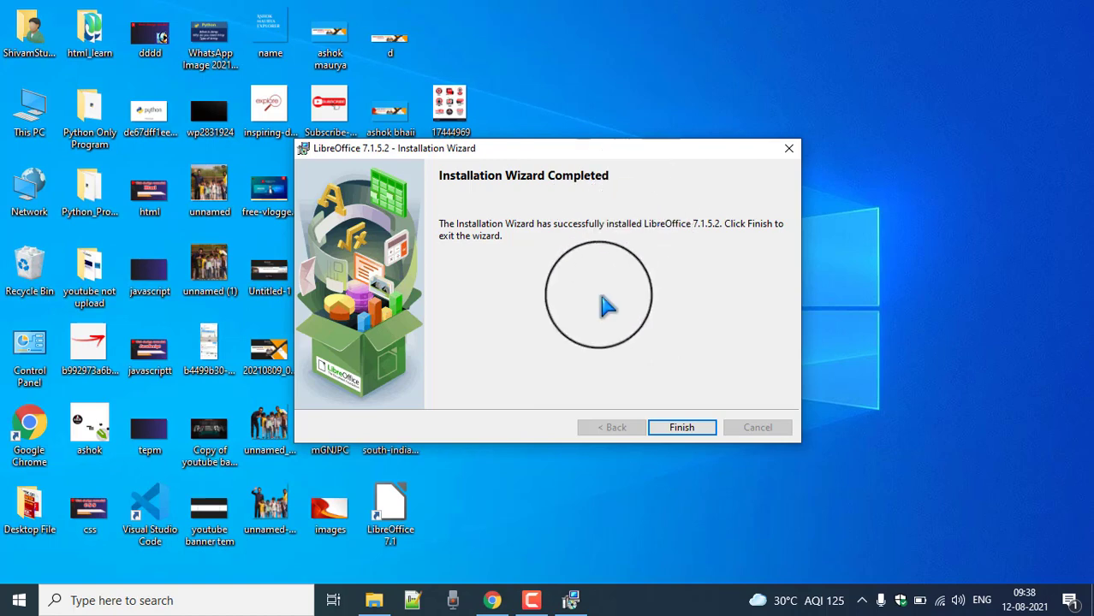
click(698, 432)
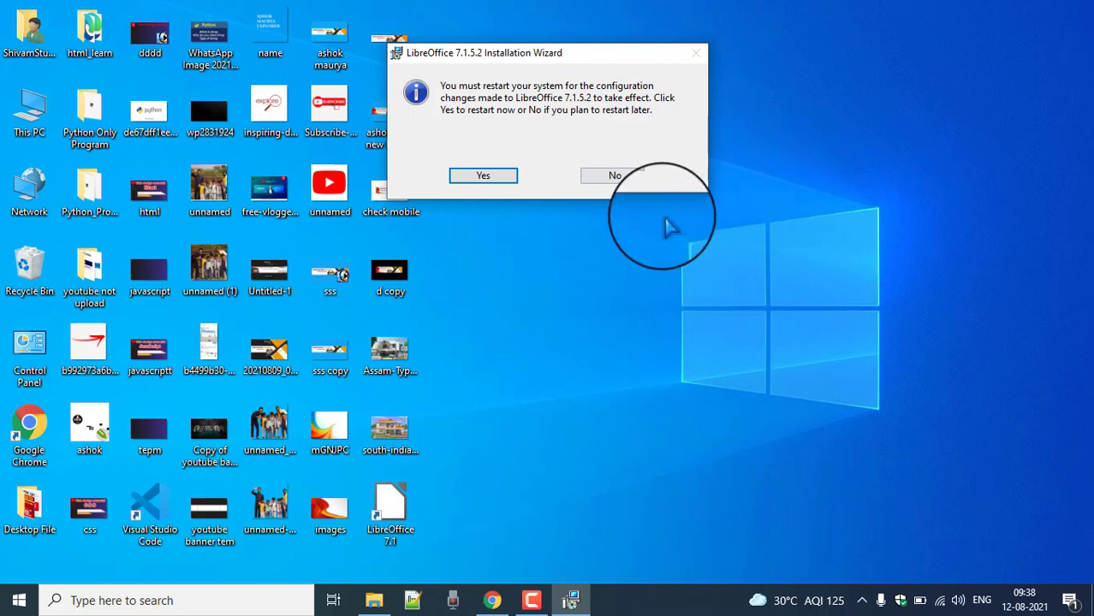
click(612, 178)
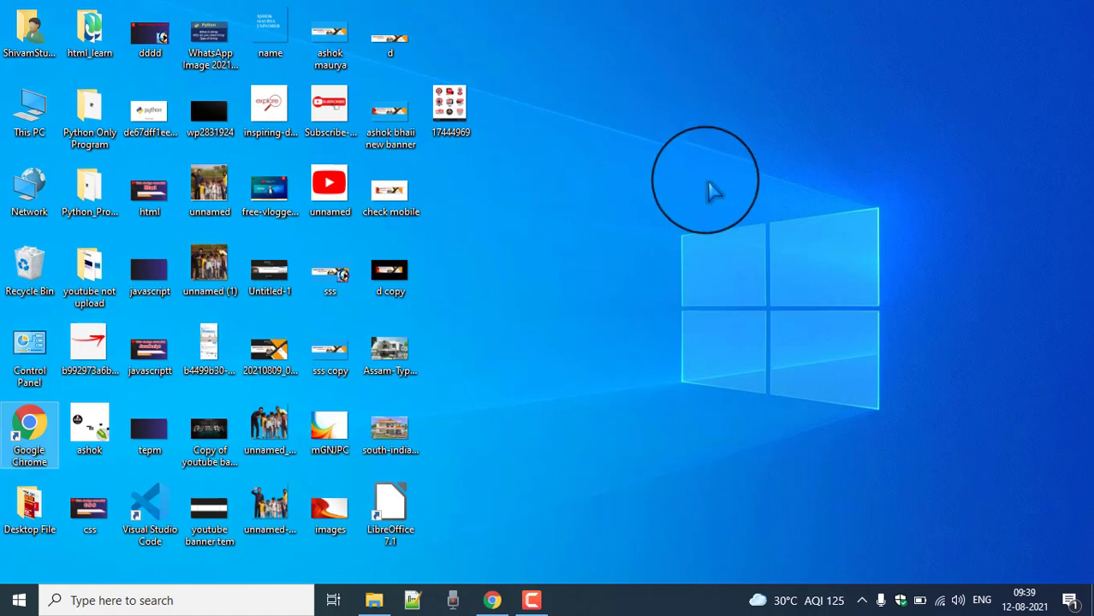
Step: Launch LibreOffice 7.1 from its desktop shortcut and maximise its start window
key(super)
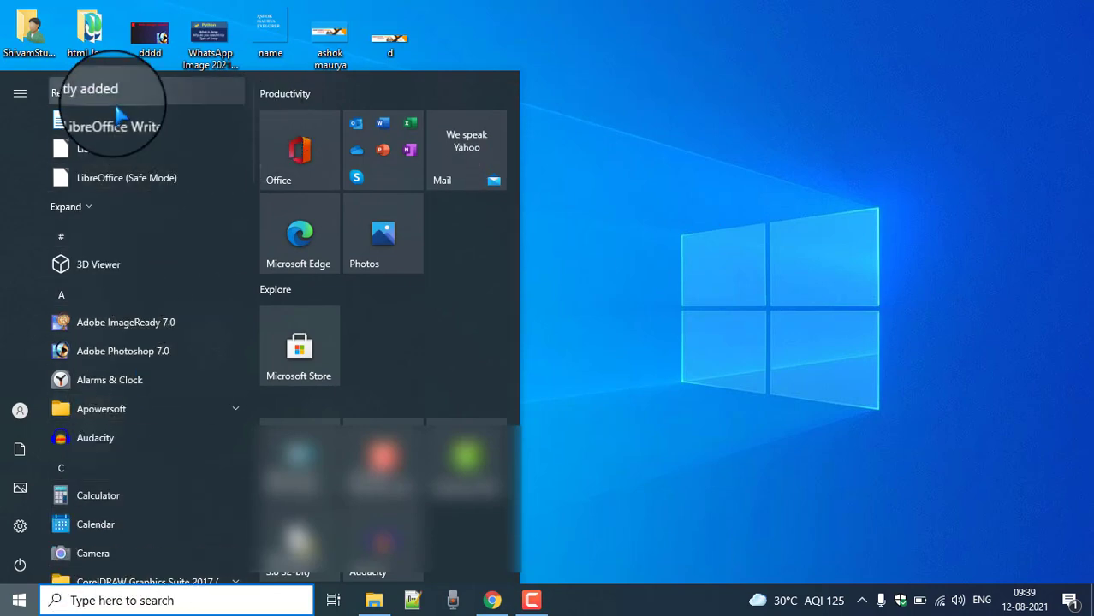
click(700, 128)
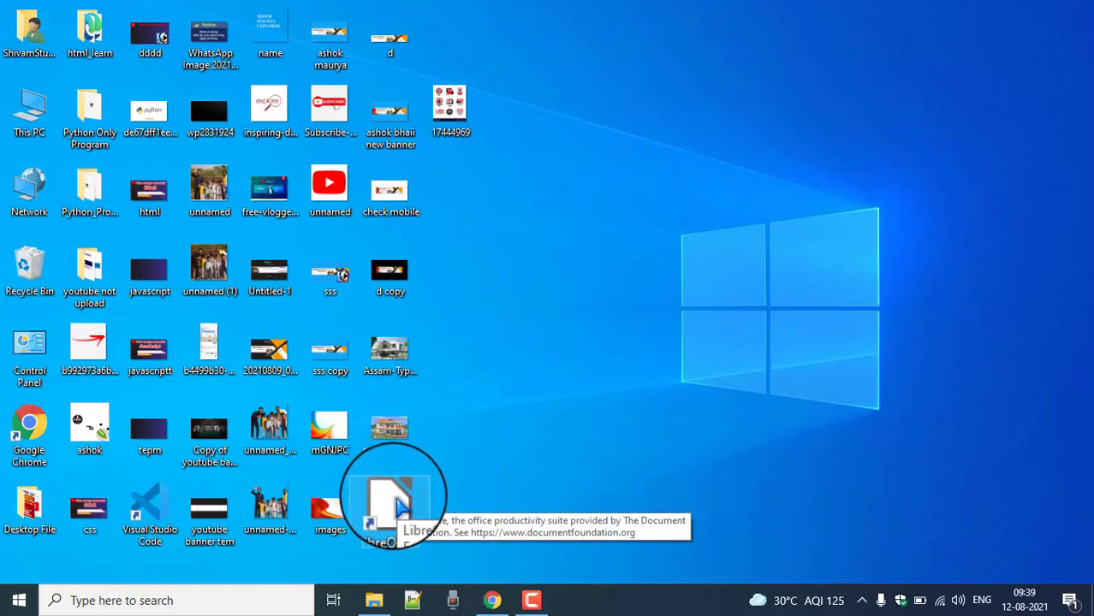
double_click(394, 507)
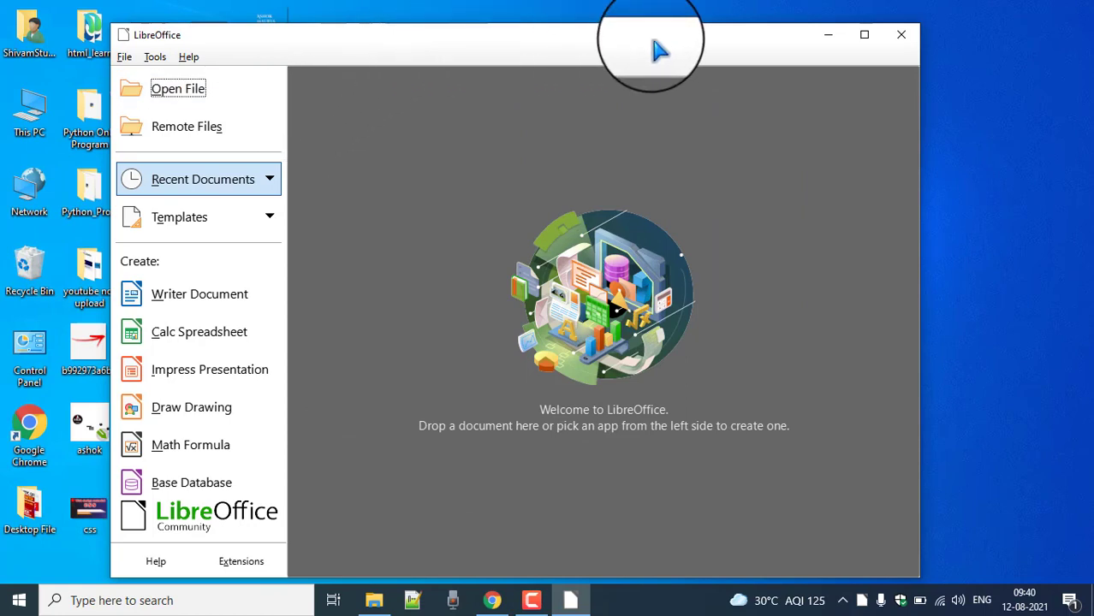
click(870, 34)
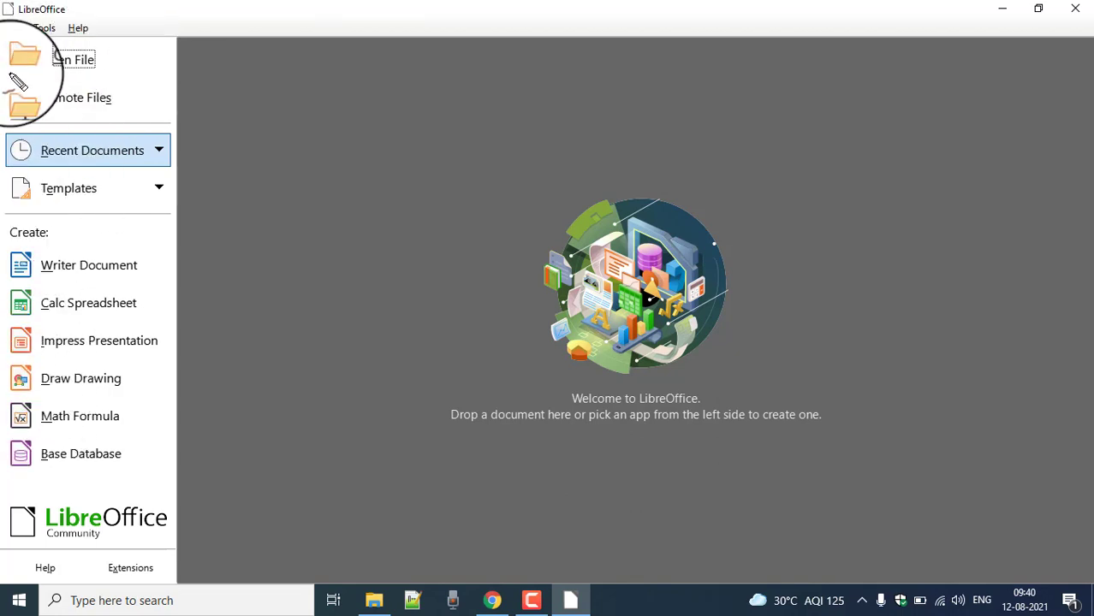
drag(104, 52, 137, 64)
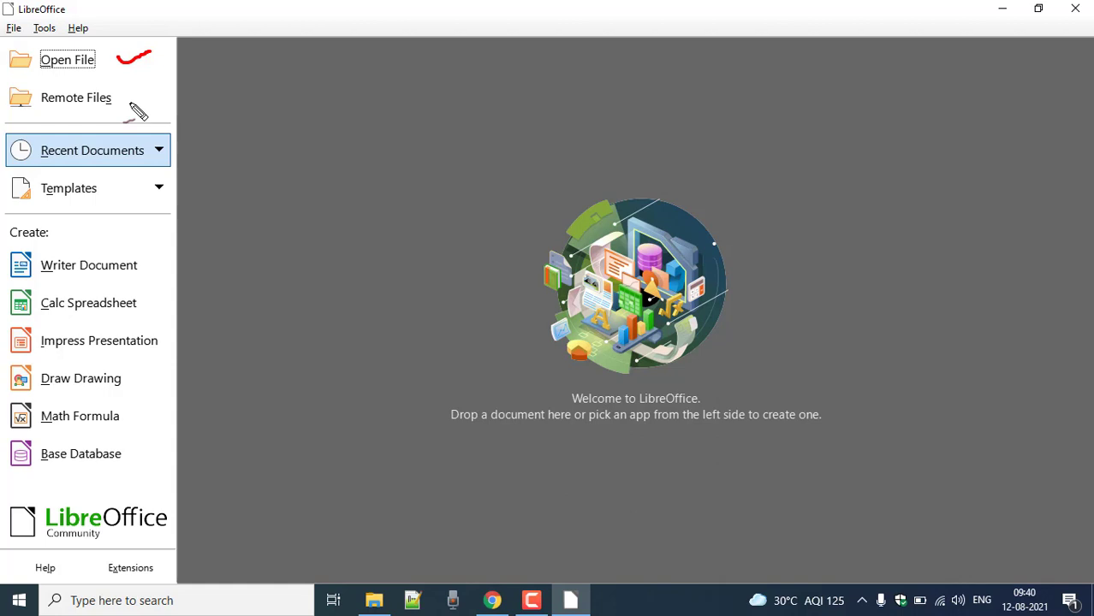
mouse_move(124, 98)
mouse_down()
mouse_move(133, 106)
mouse_move(157, 86)
mouse_up()
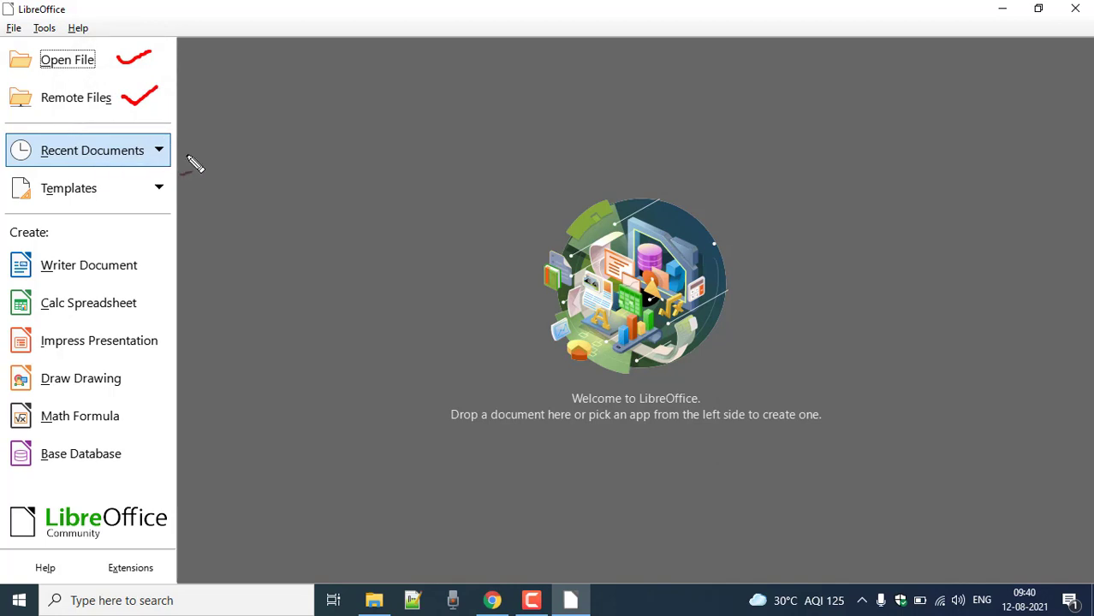
drag(181, 151, 214, 141)
drag(176, 184, 213, 171)
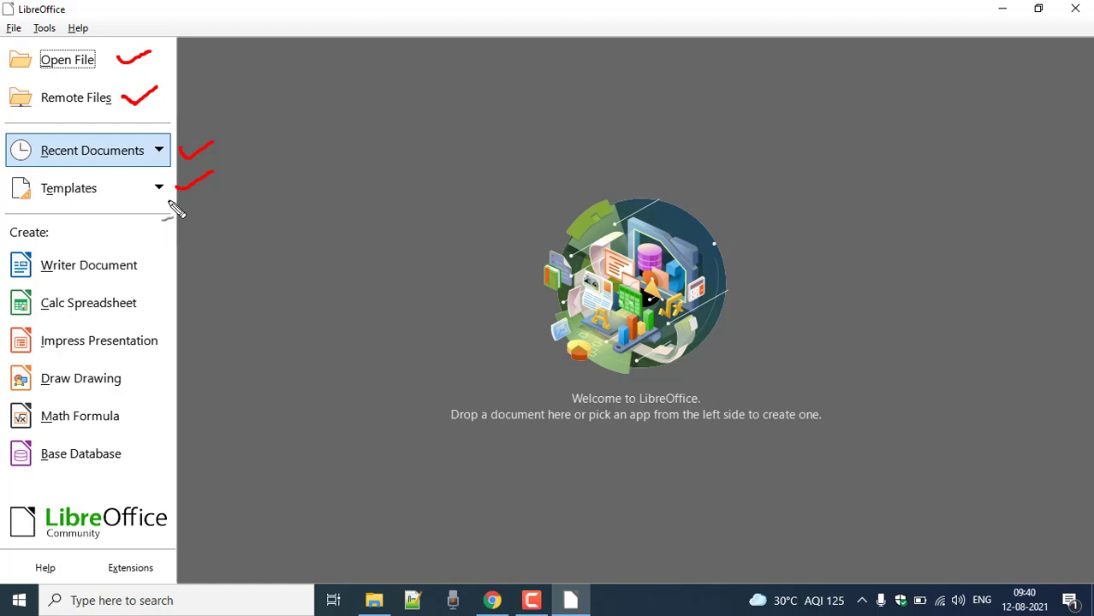
drag(4, 243, 68, 246)
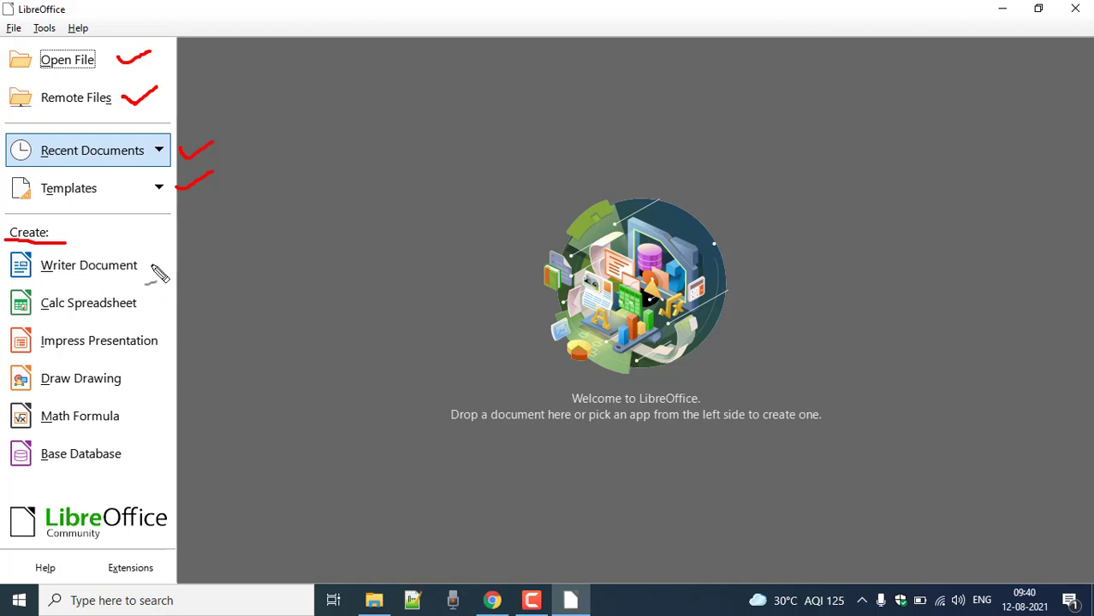
drag(151, 268, 200, 254)
drag(154, 303, 189, 291)
drag(169, 342, 199, 330)
drag(148, 386, 198, 352)
drag(134, 409, 183, 411)
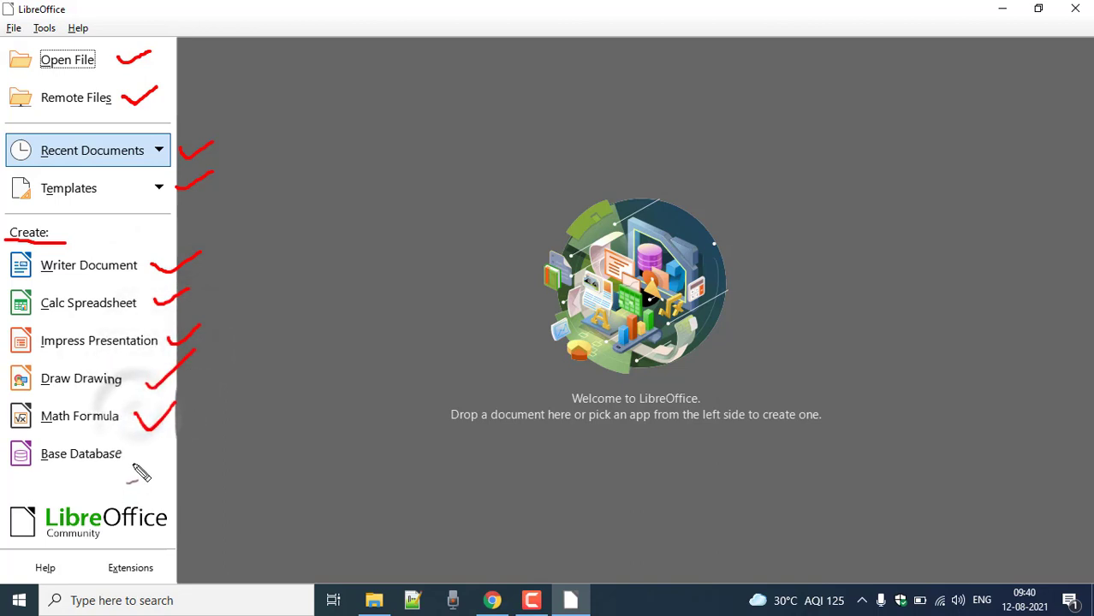
drag(137, 451, 175, 433)
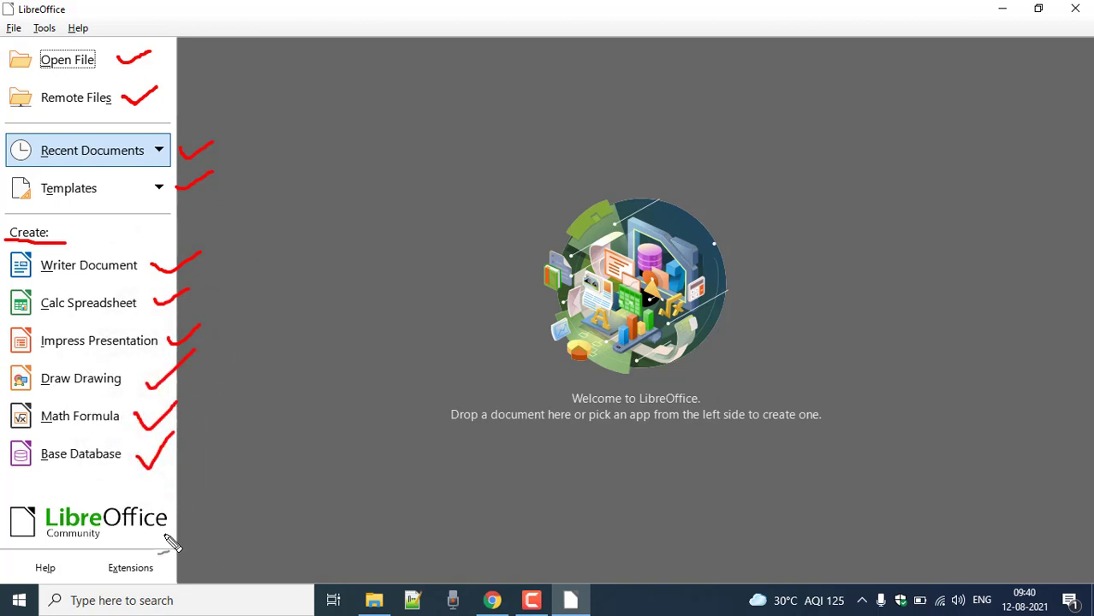